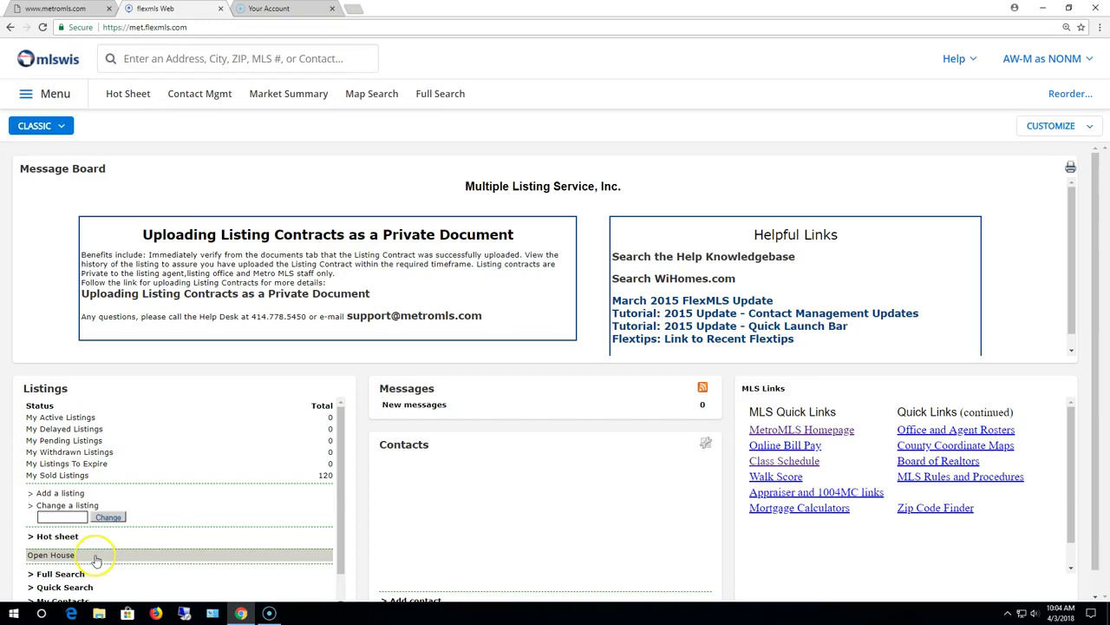
On the Metro MLS website, find the "Statistics – My Production Report" guide among the FlexMLS Manuals
click(56, 9)
click(52, 23)
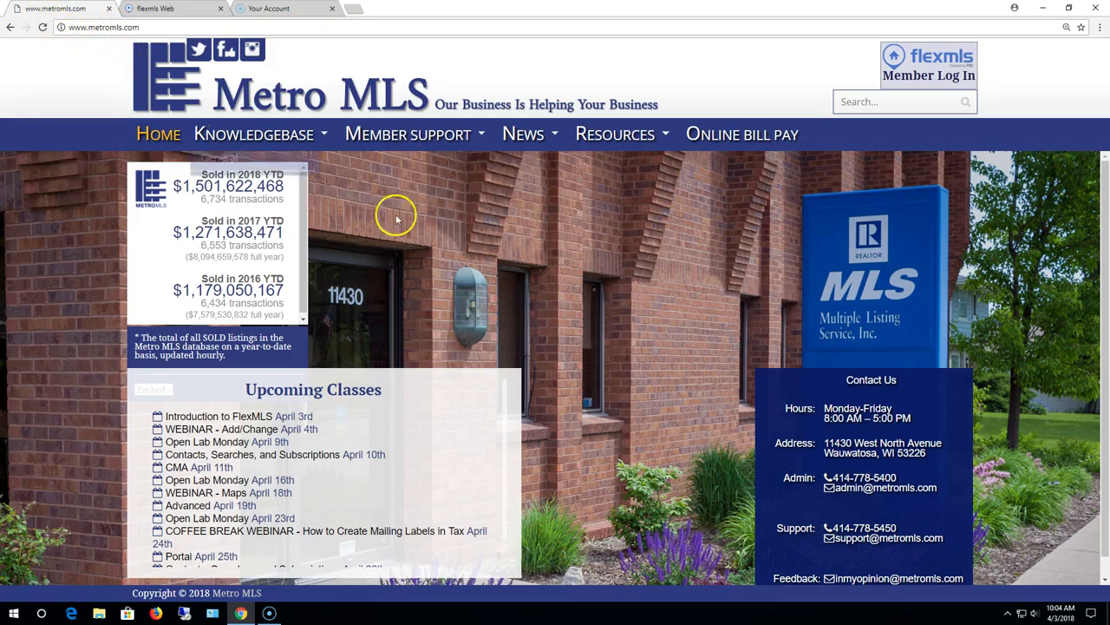
mouse_move(429, 139)
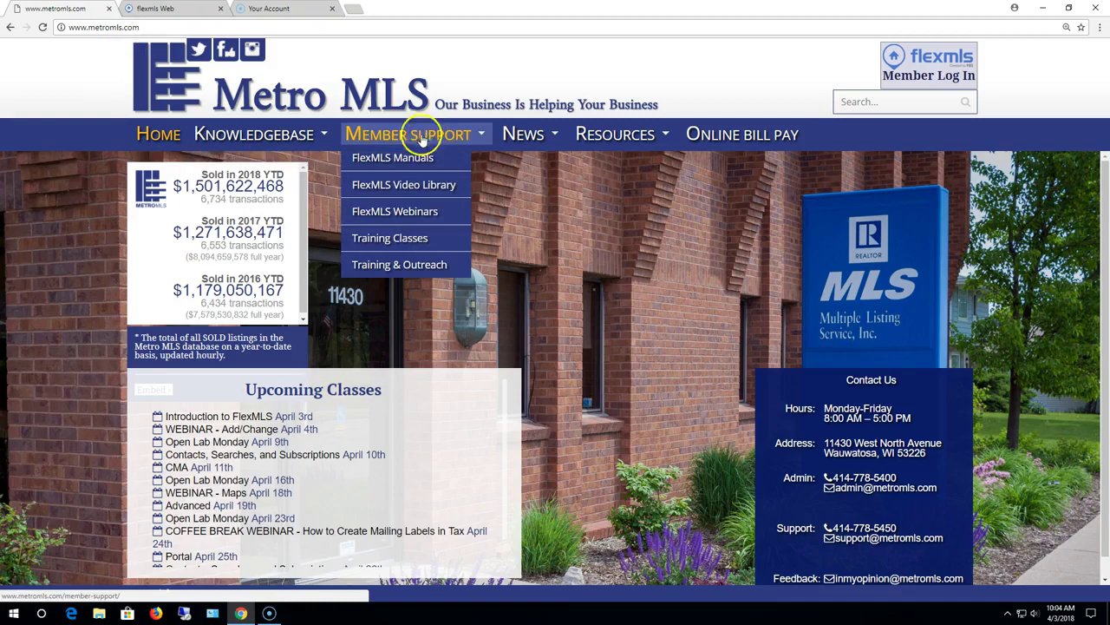
click(390, 166)
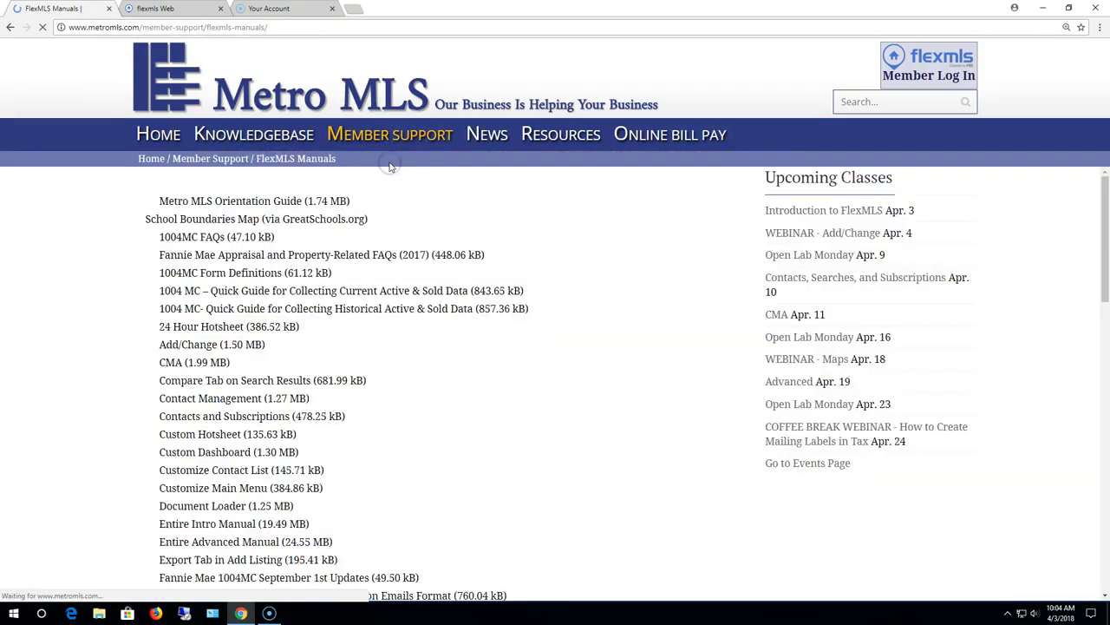
click(538, 421)
scroll(538, 421, down, 5)
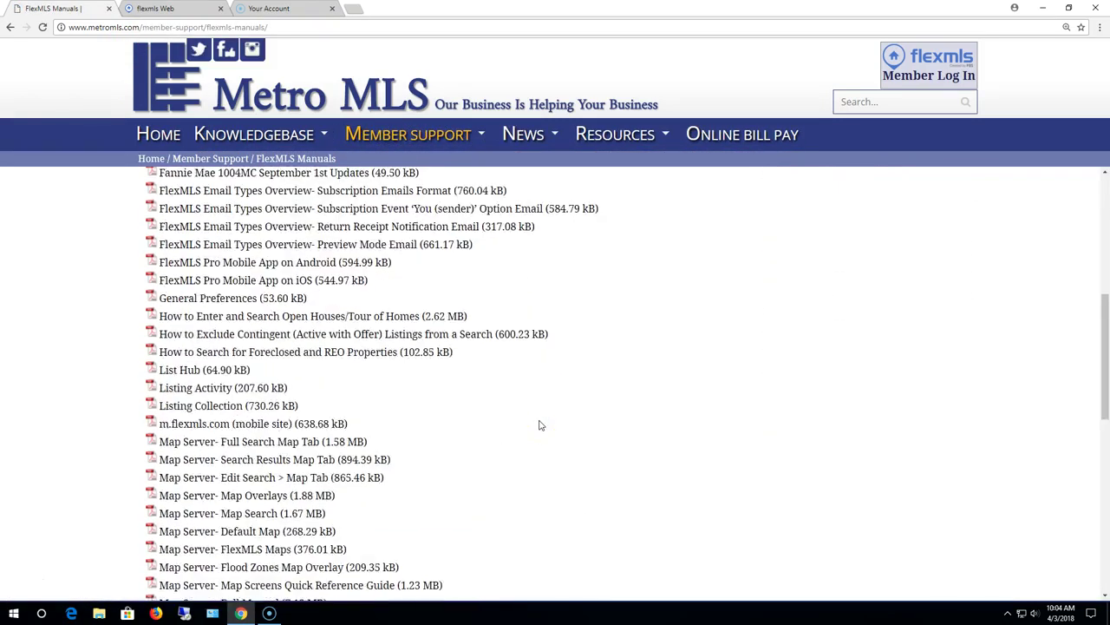
scroll(538, 425, down, 8)
click(185, 426)
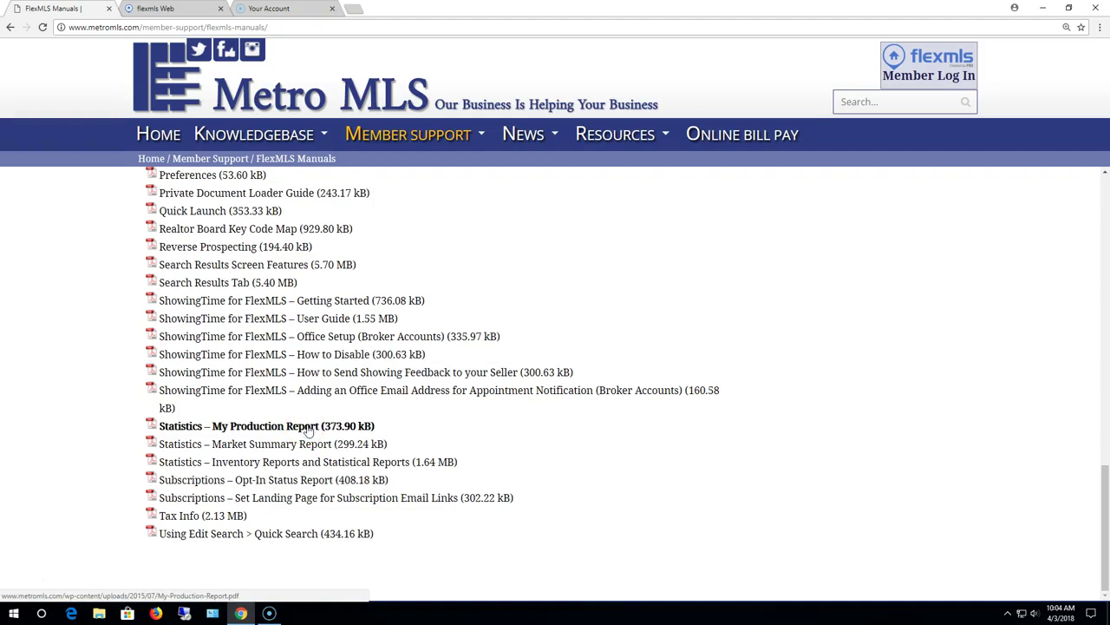
Return to the flexmls Web page and open the My Production statistics report
click(157, 8)
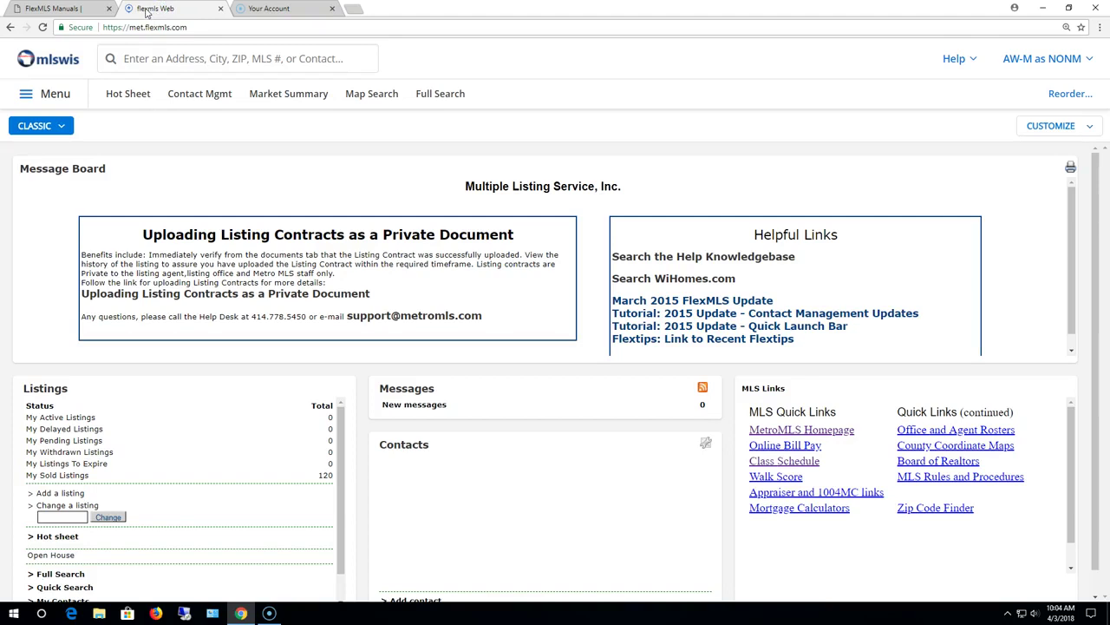
click(52, 95)
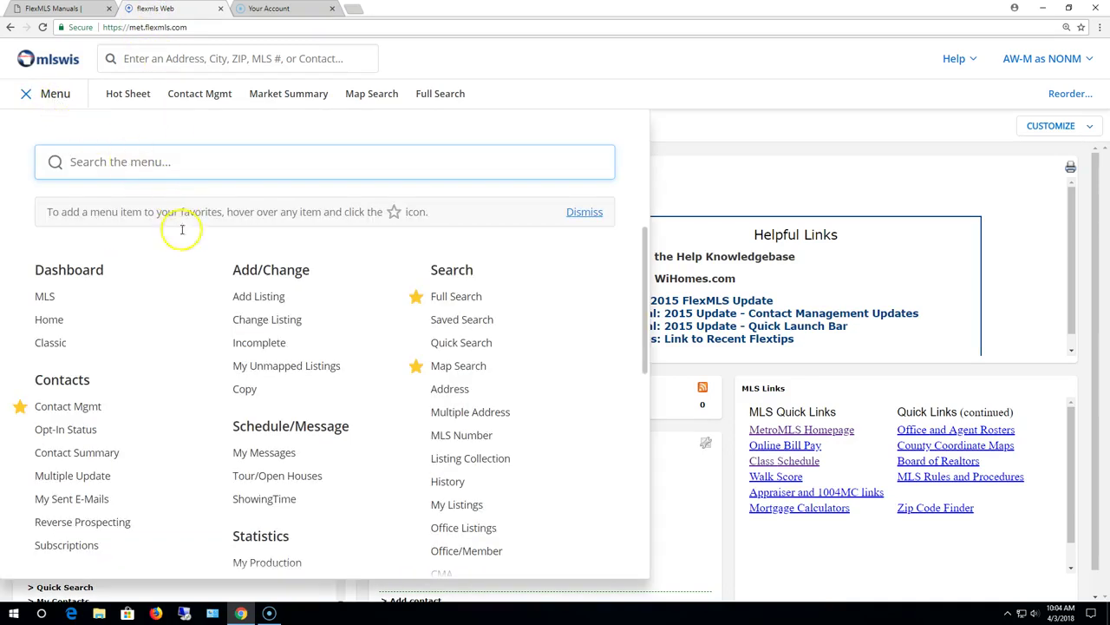
scroll(308, 434, down, 3)
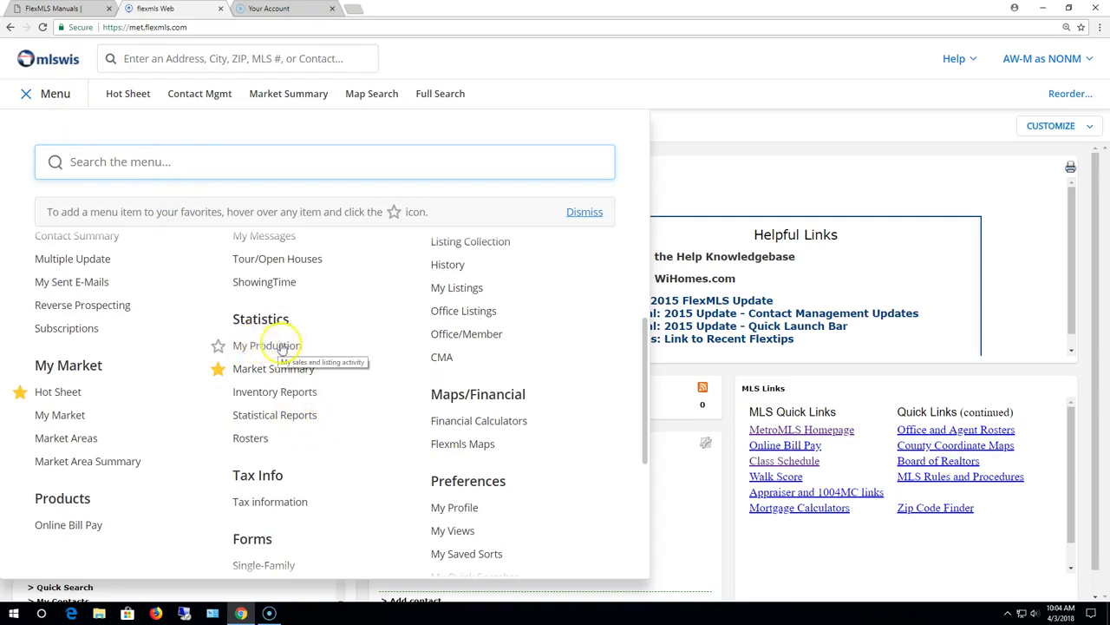
click(272, 347)
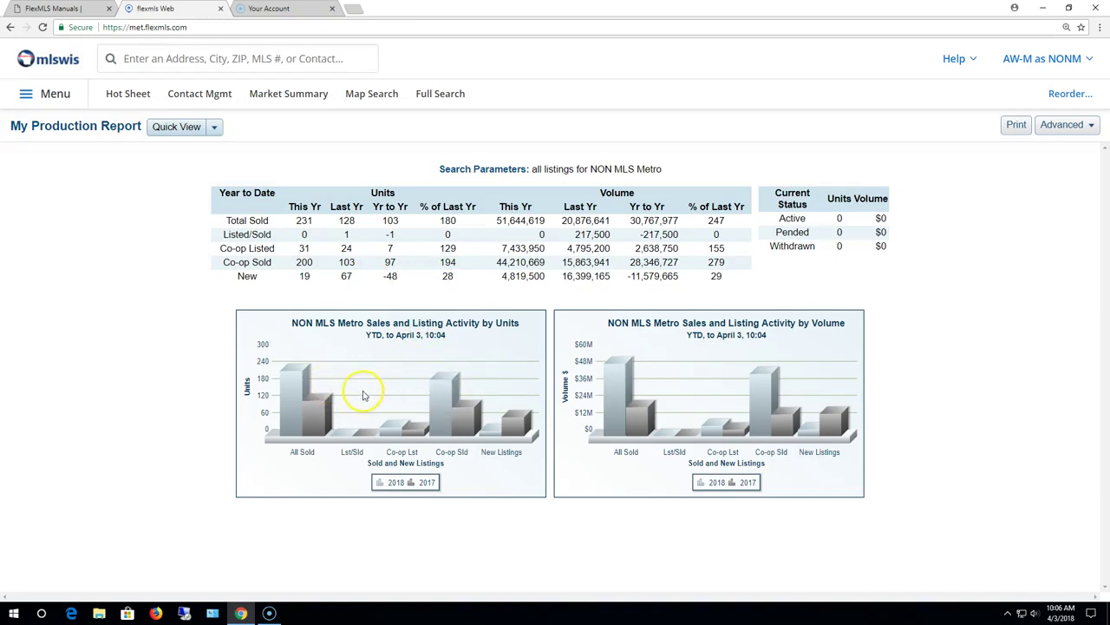
Examine the year-to-date units and volume table and both sales and listing activity charts in the production report
mouse_move(409, 377)
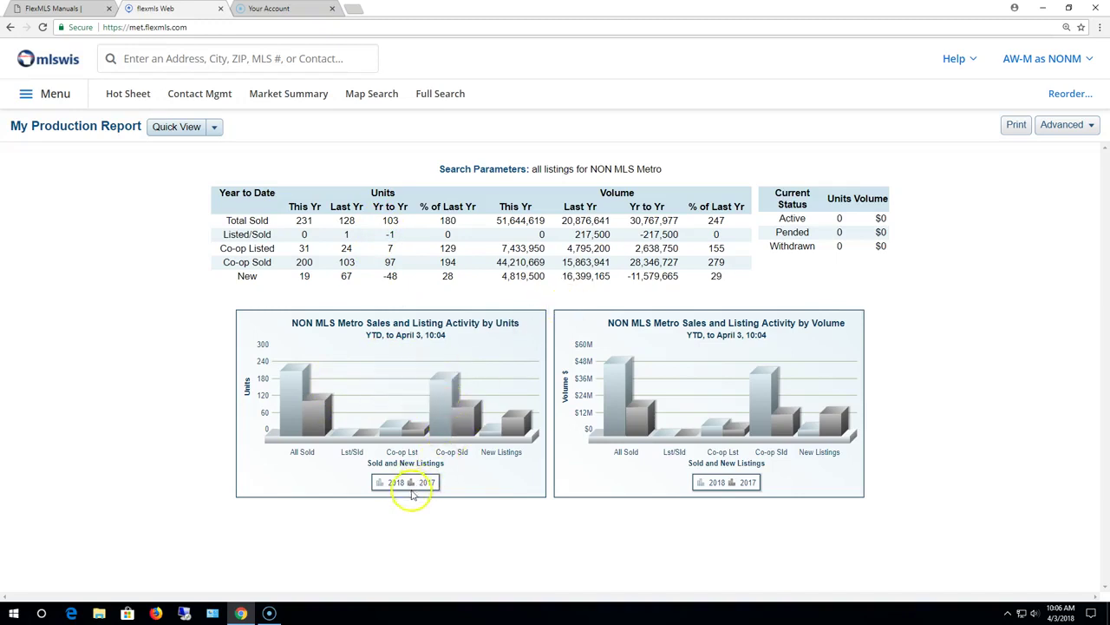
mouse_move(458, 408)
drag(495, 220, 550, 221)
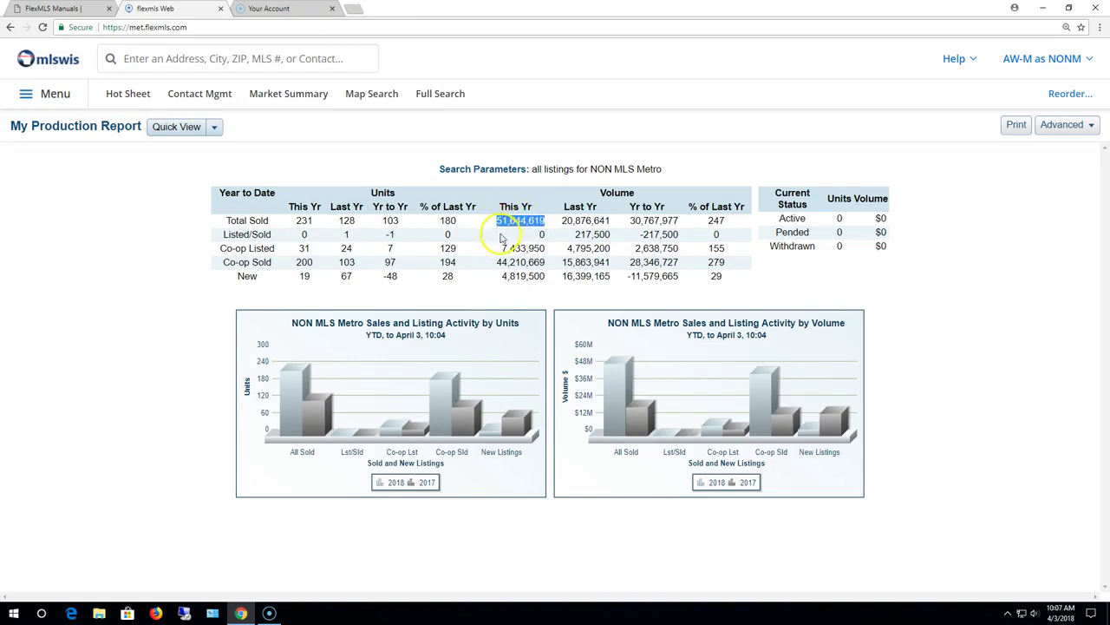
click(565, 231)
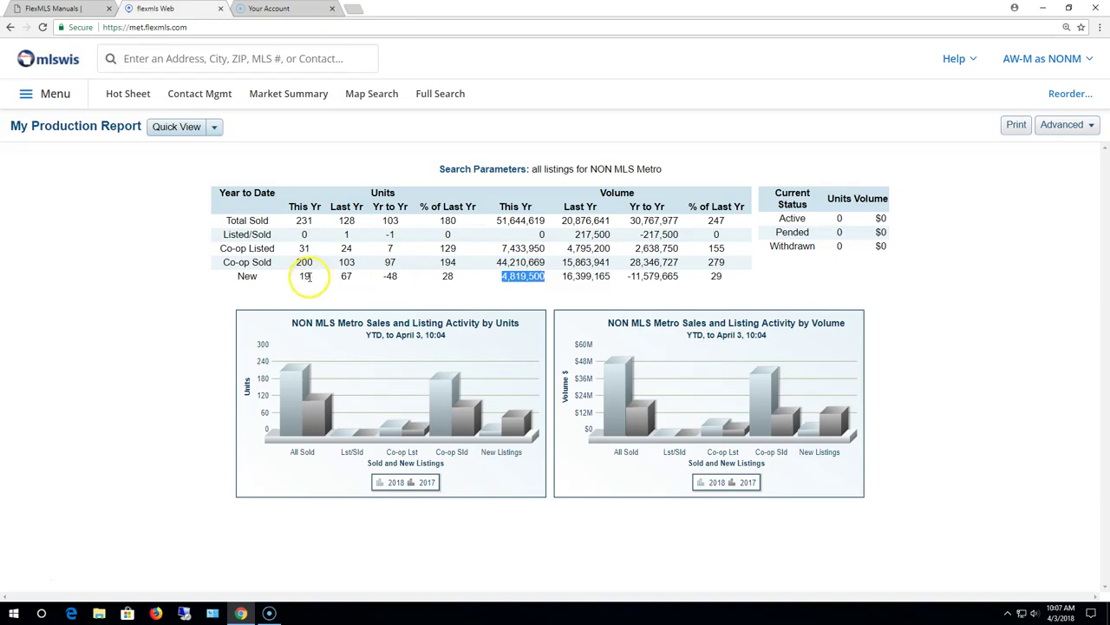
click(581, 285)
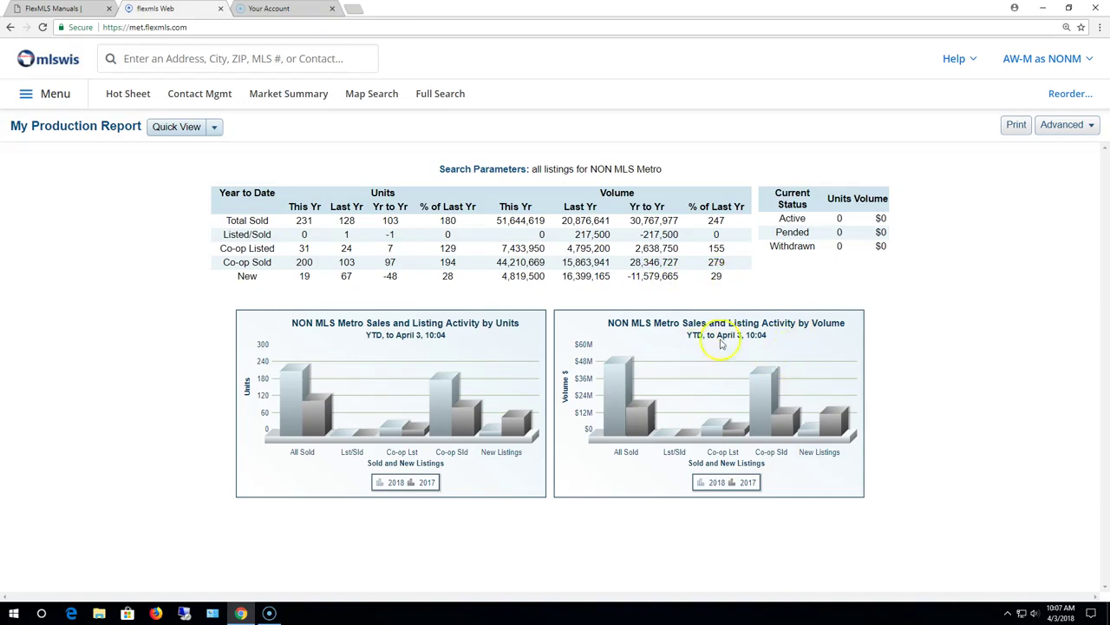
mouse_move(751, 365)
Switch the production report from Quick View to the Member YTD Report
click(215, 129)
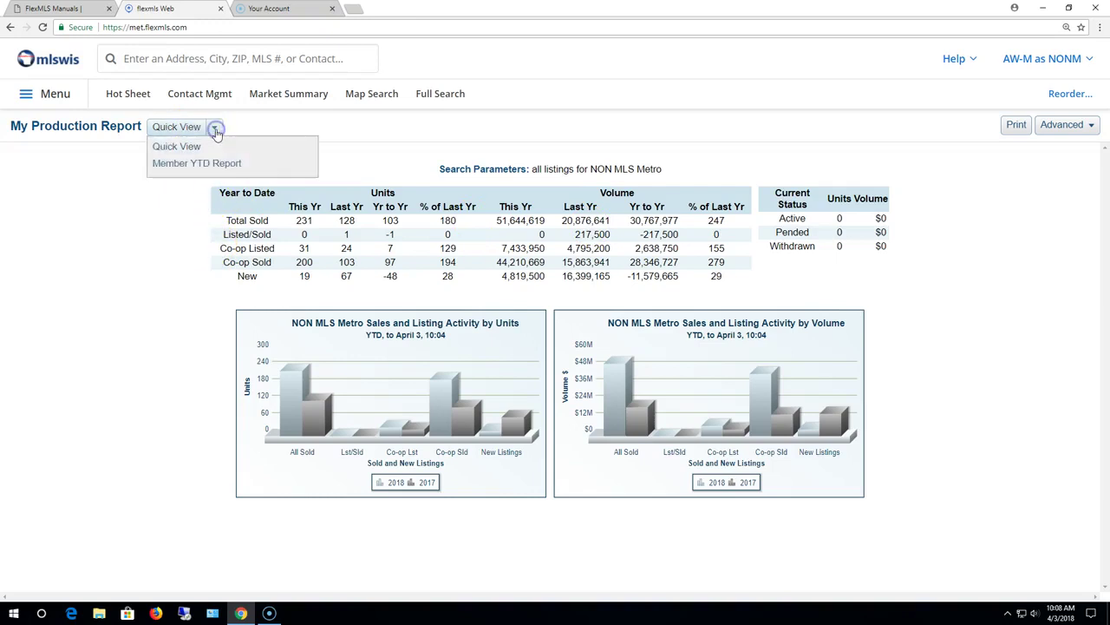
click(215, 130)
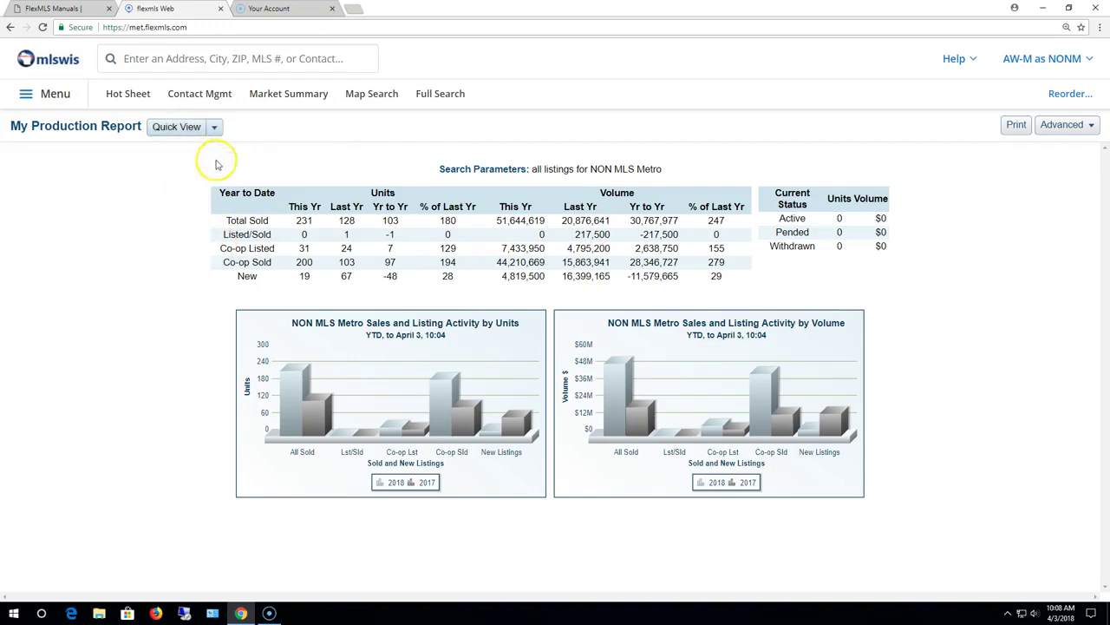
click(216, 130)
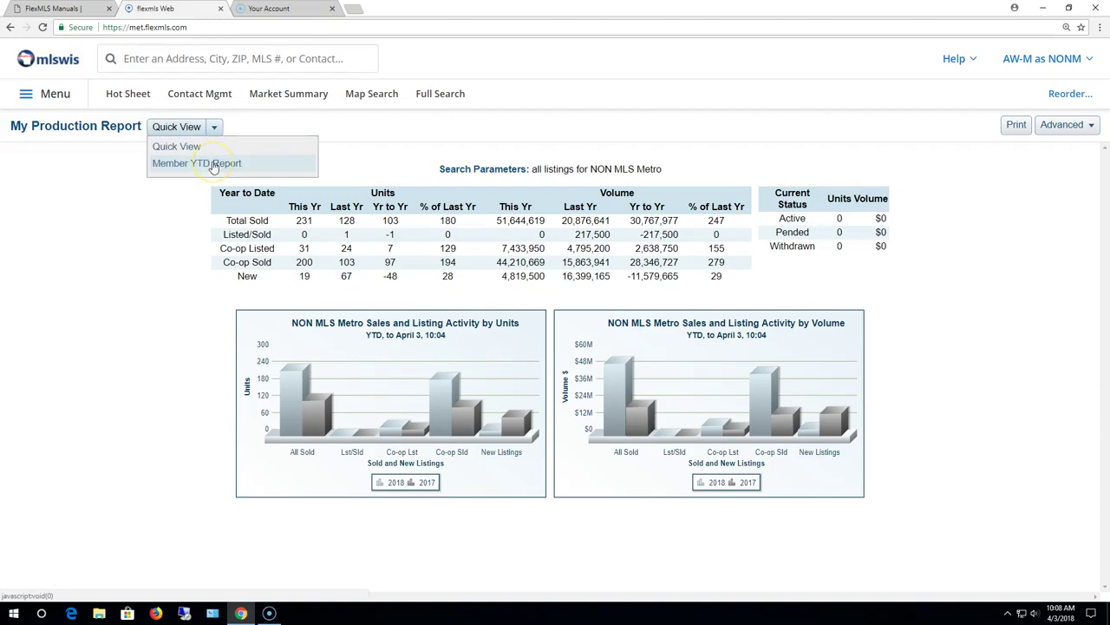
click(213, 165)
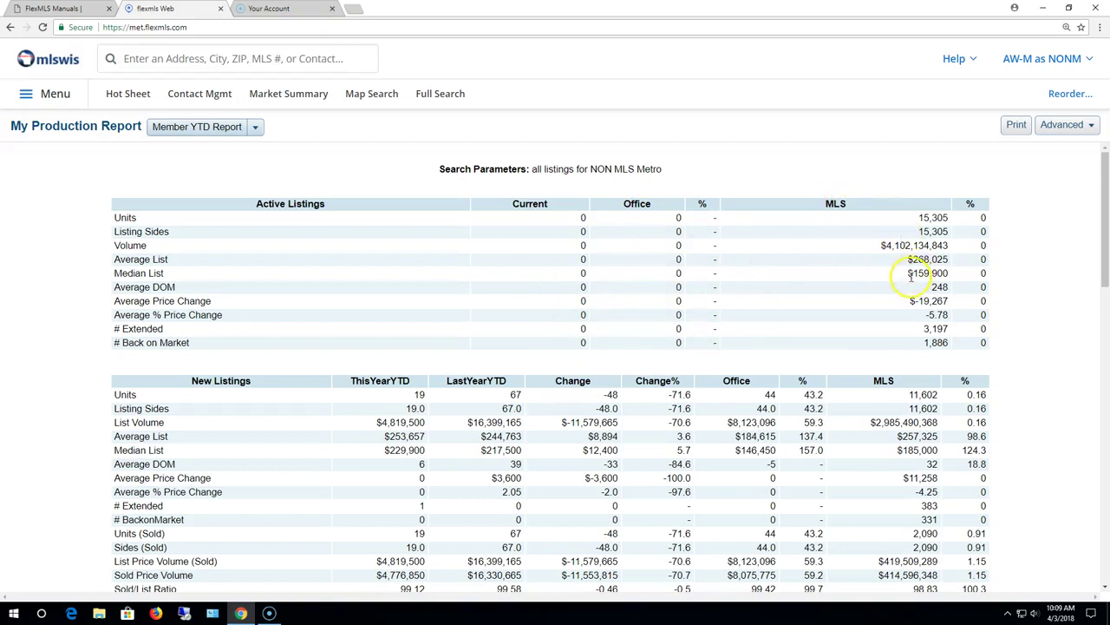
Examine the Active Listings and New Listings sections of the Member YTD Report, comparing member, office and MLS figures
scroll(595, 292, down, 2)
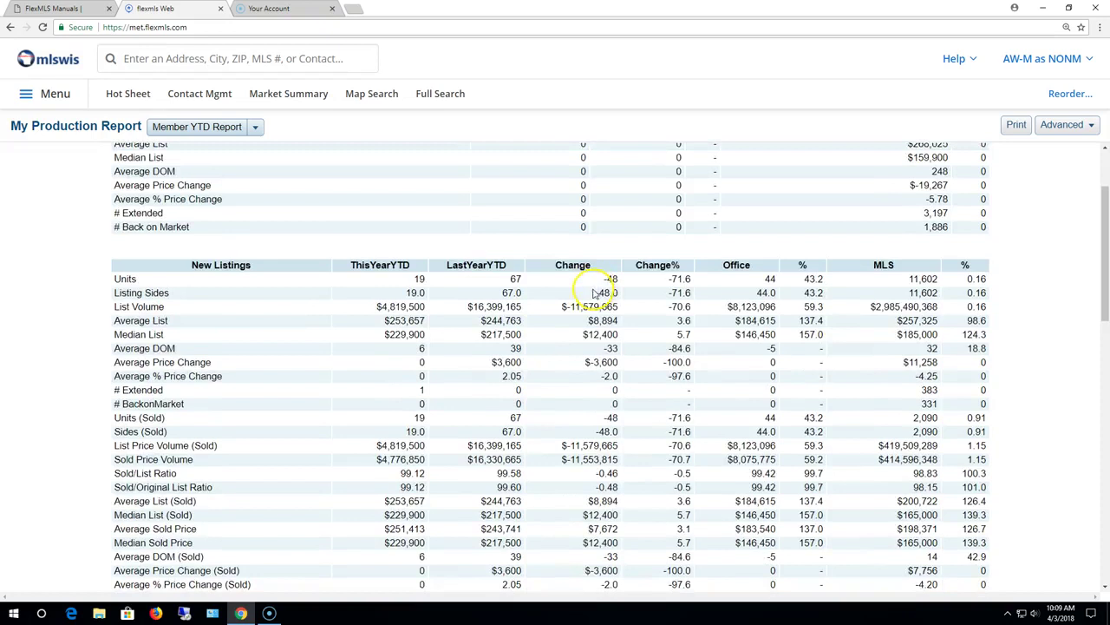
scroll(595, 292, down, 1)
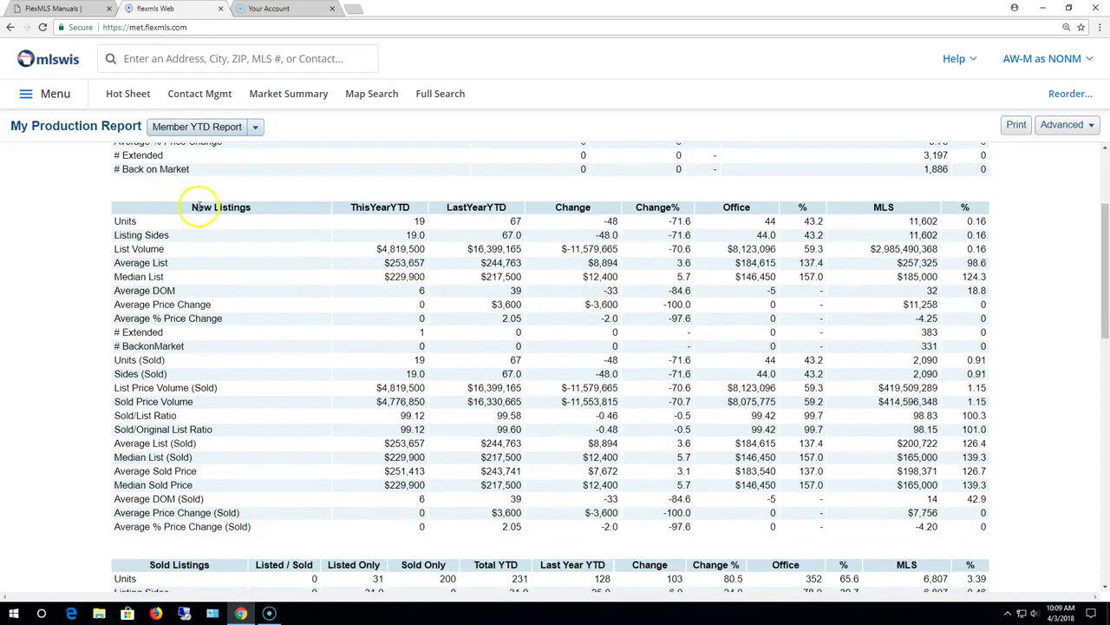
scroll(195, 227, up, 3)
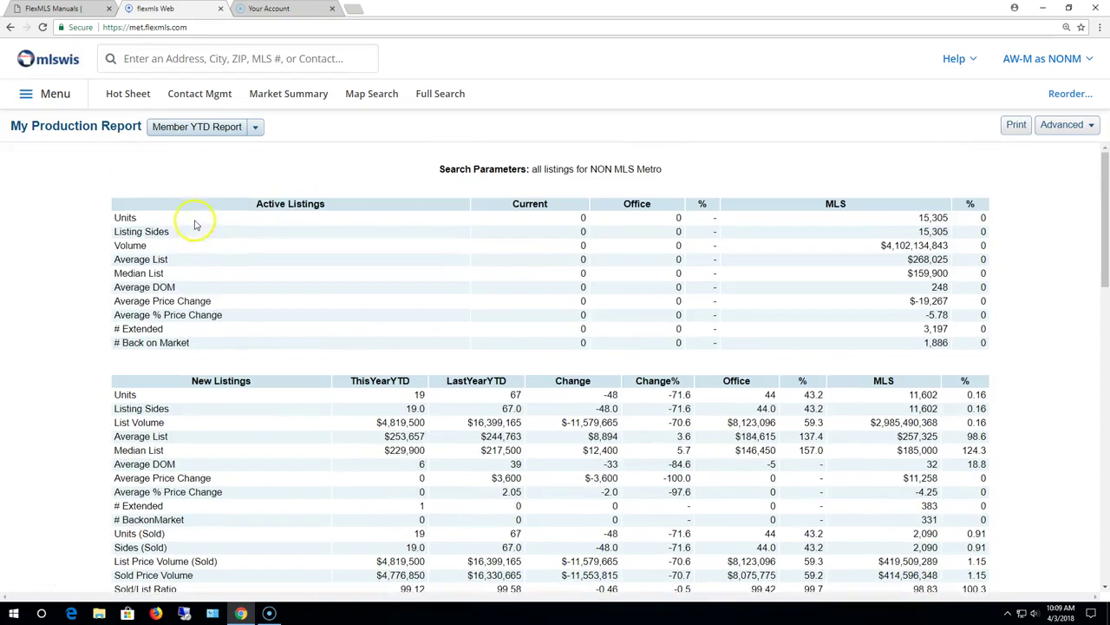
scroll(227, 362, down, 1)
scroll(237, 361, down, 2)
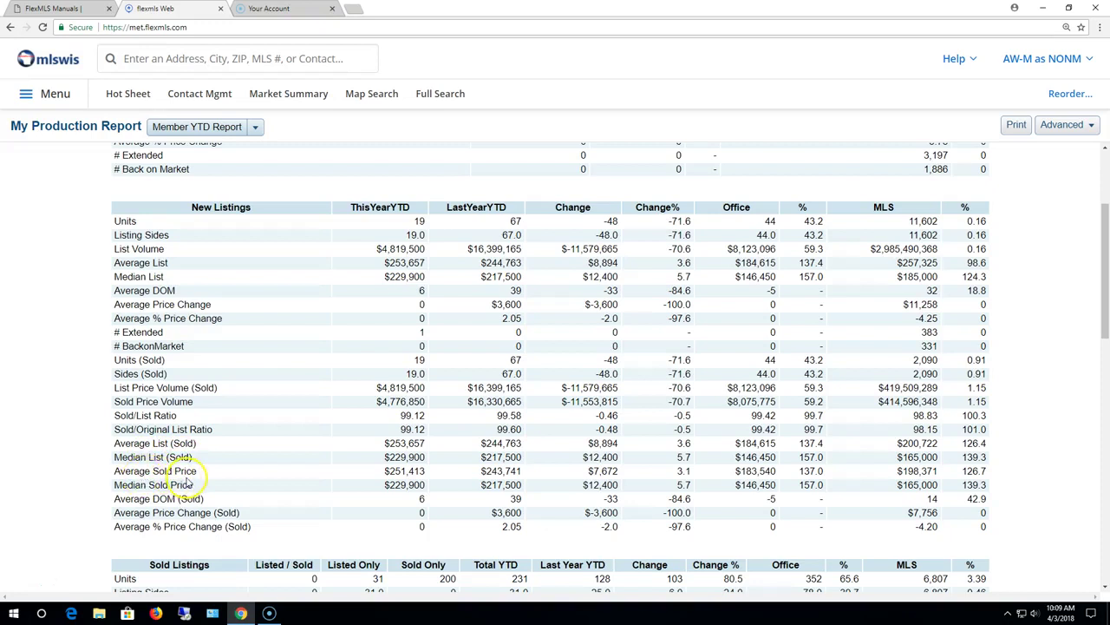
scroll(187, 482, down, 1)
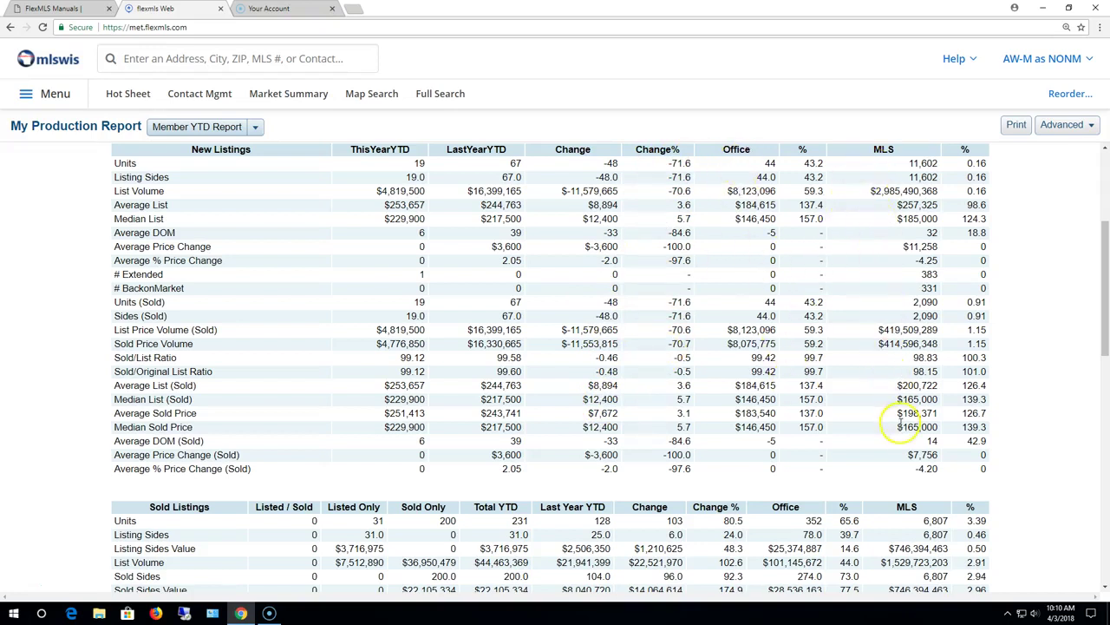
scroll(520, 395, down, 3)
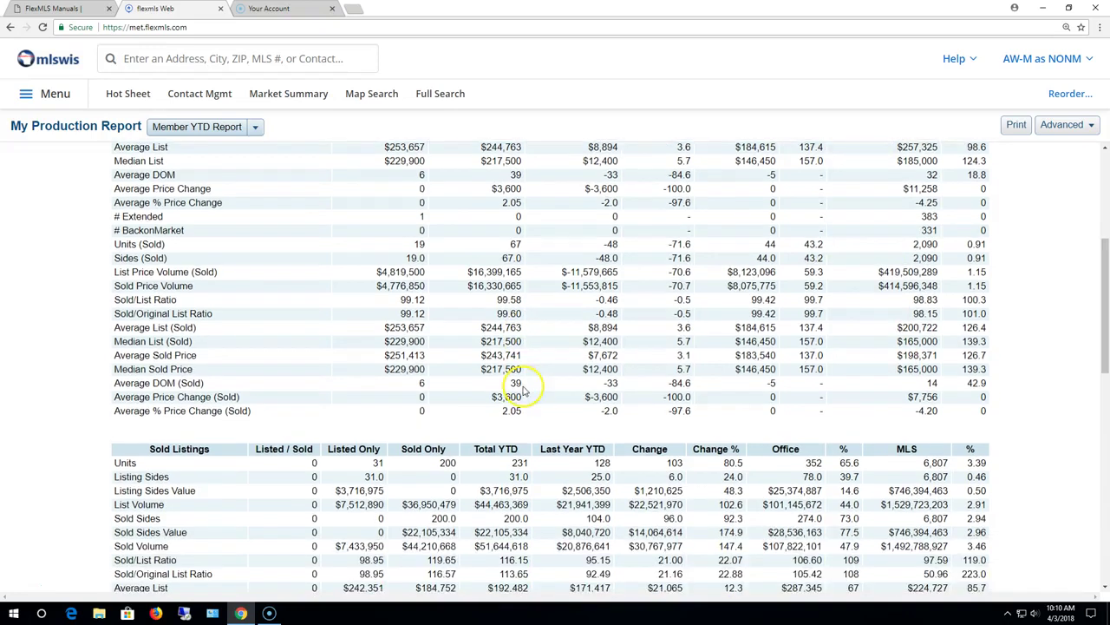
Examine the Sold, Pended, Withdrawn and Canceled Listings sections of the Member YTD Report
scroll(523, 391, down, 3)
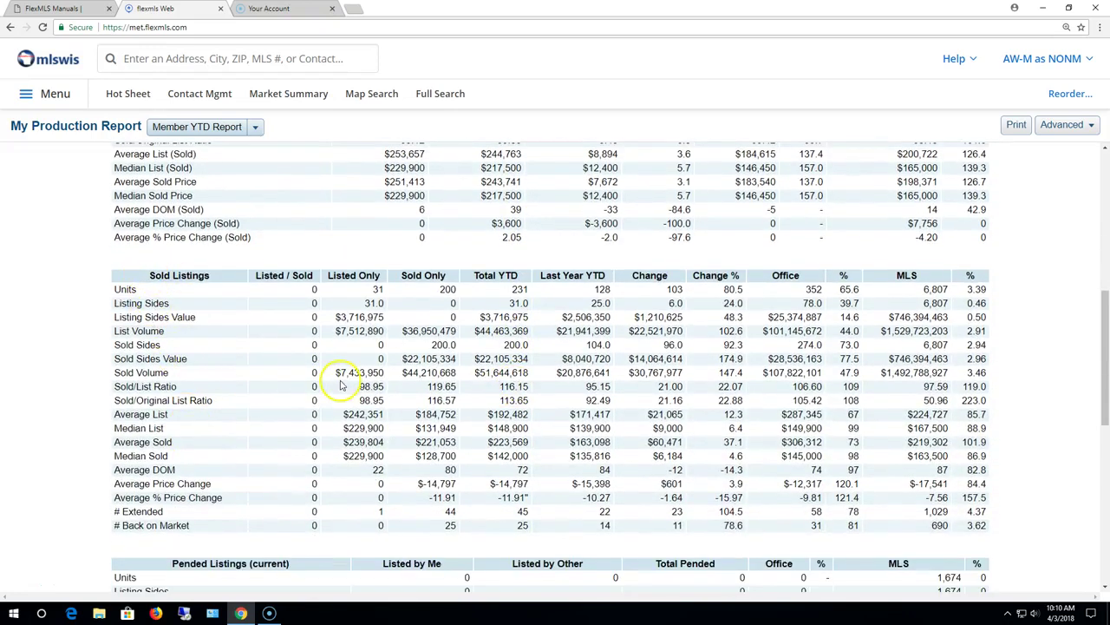
scroll(344, 384, down, 3)
scroll(343, 384, up, 12)
scroll(343, 384, down, 9)
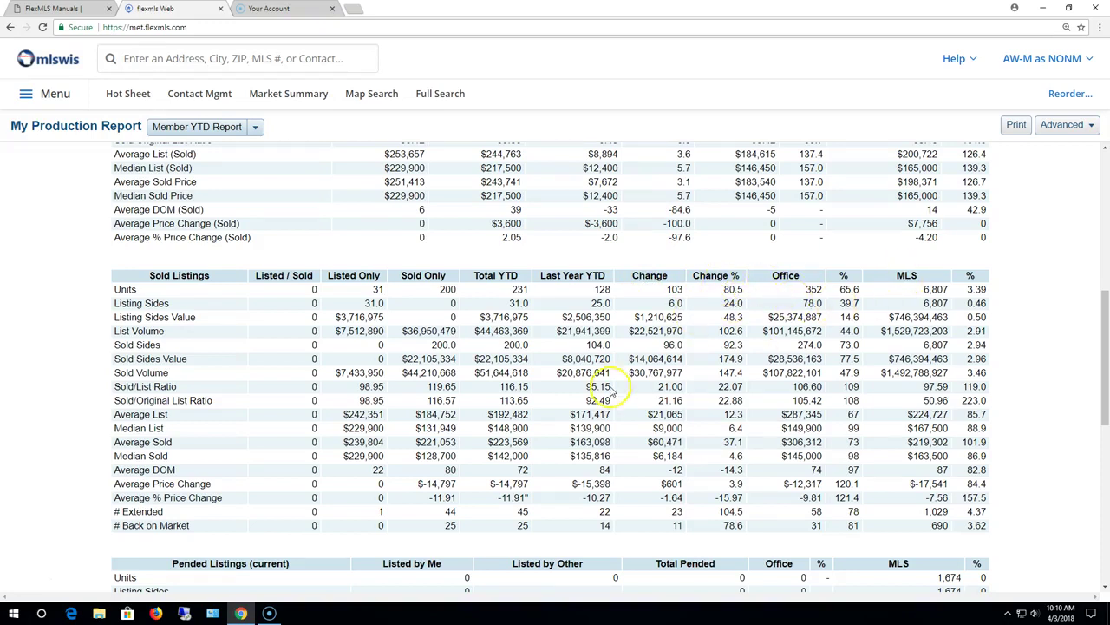
scroll(212, 378, down, 3)
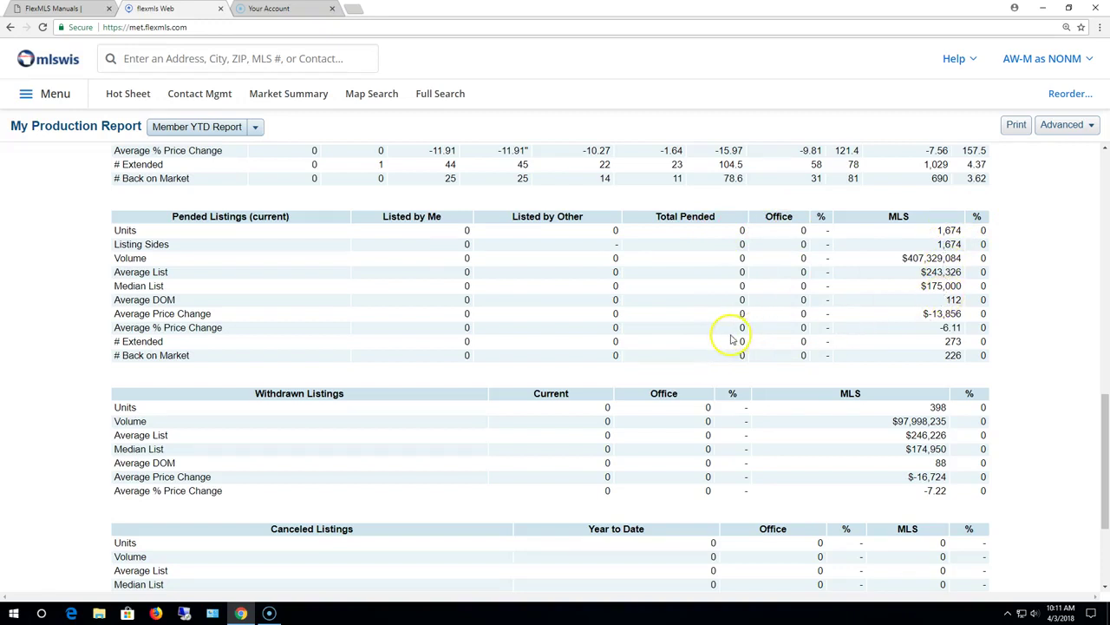
scroll(733, 339, down, 2)
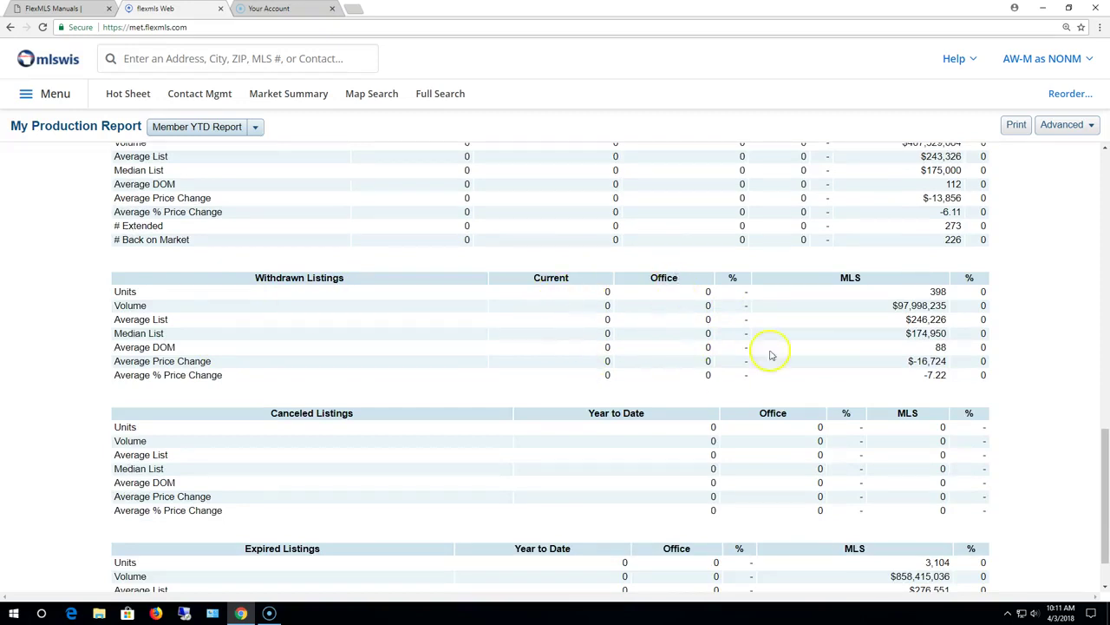
scroll(878, 344, down, 1)
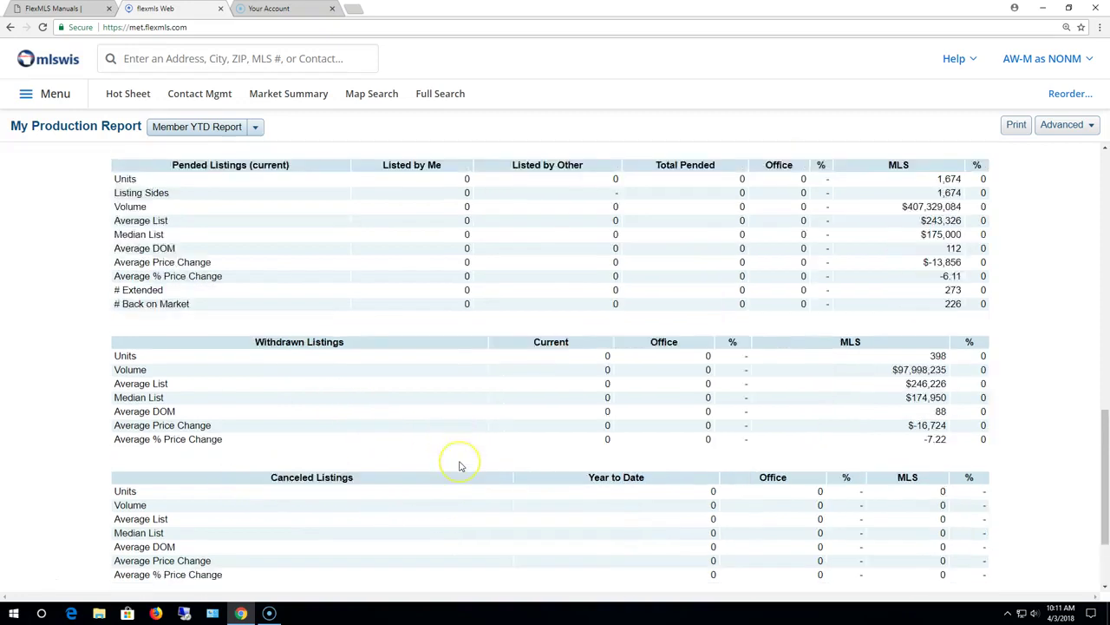
scroll(460, 469, up, 7)
scroll(460, 468, up, 5)
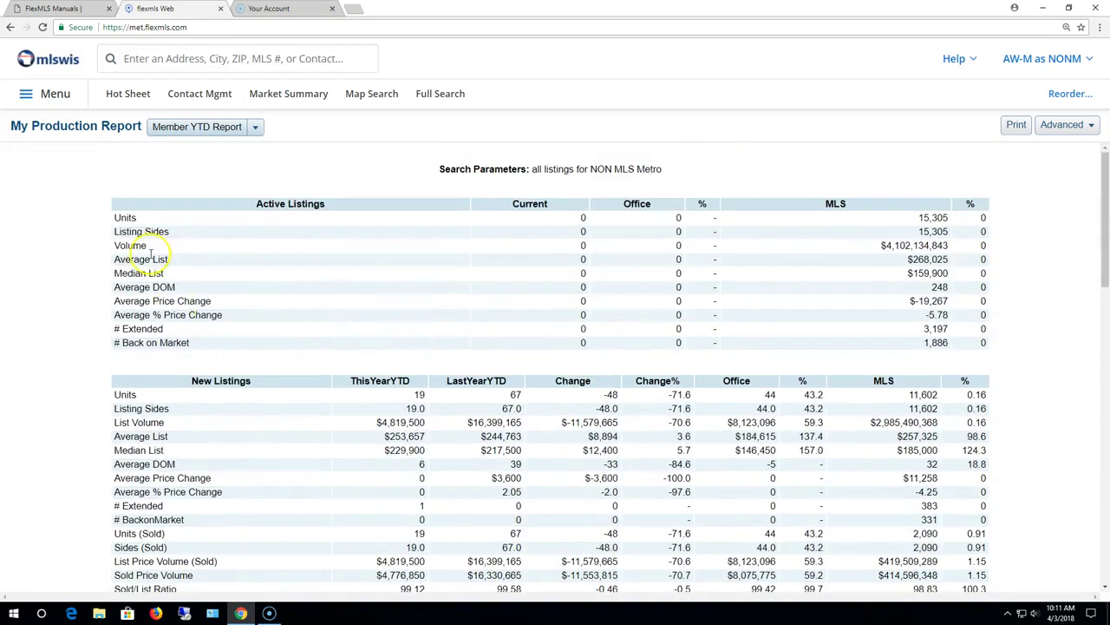
Switch the production report to Quick View and back to the Member YTD Report
click(256, 129)
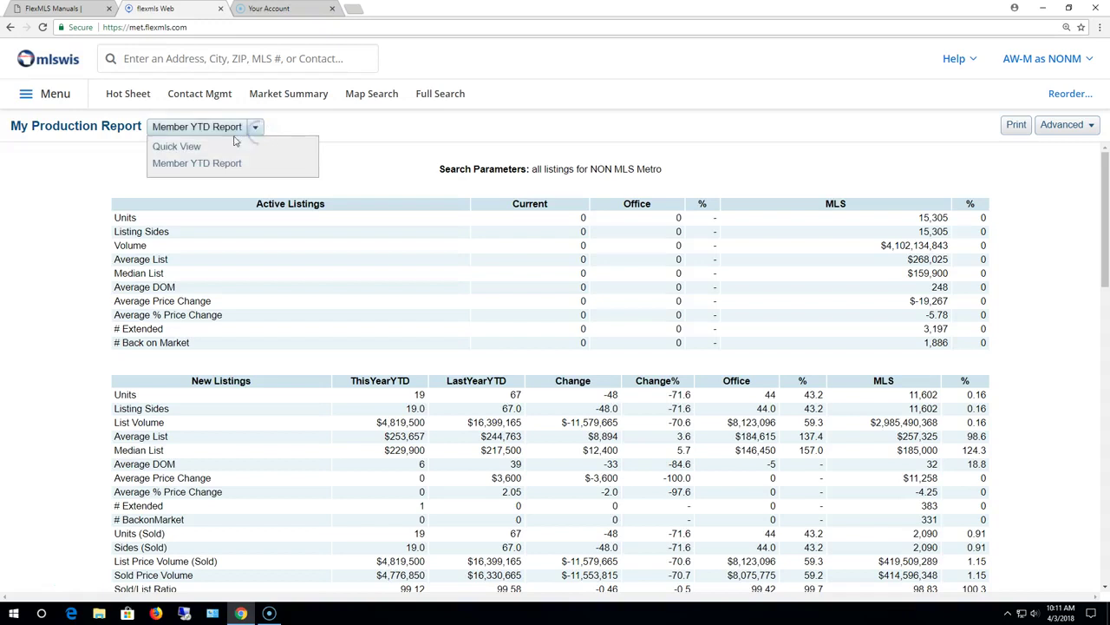
click(189, 145)
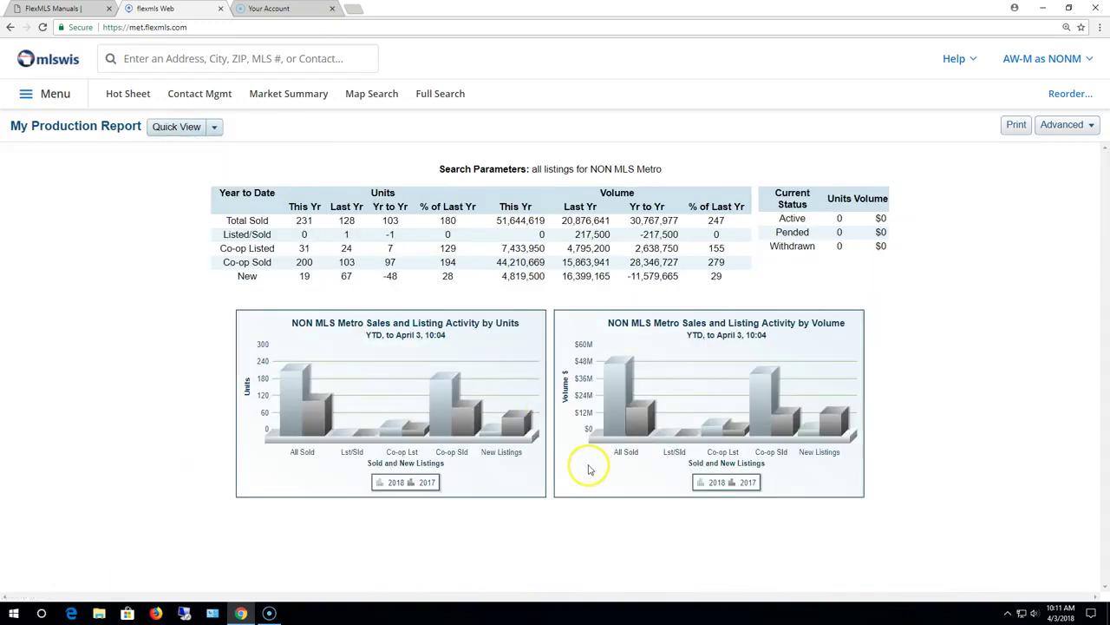
click(214, 127)
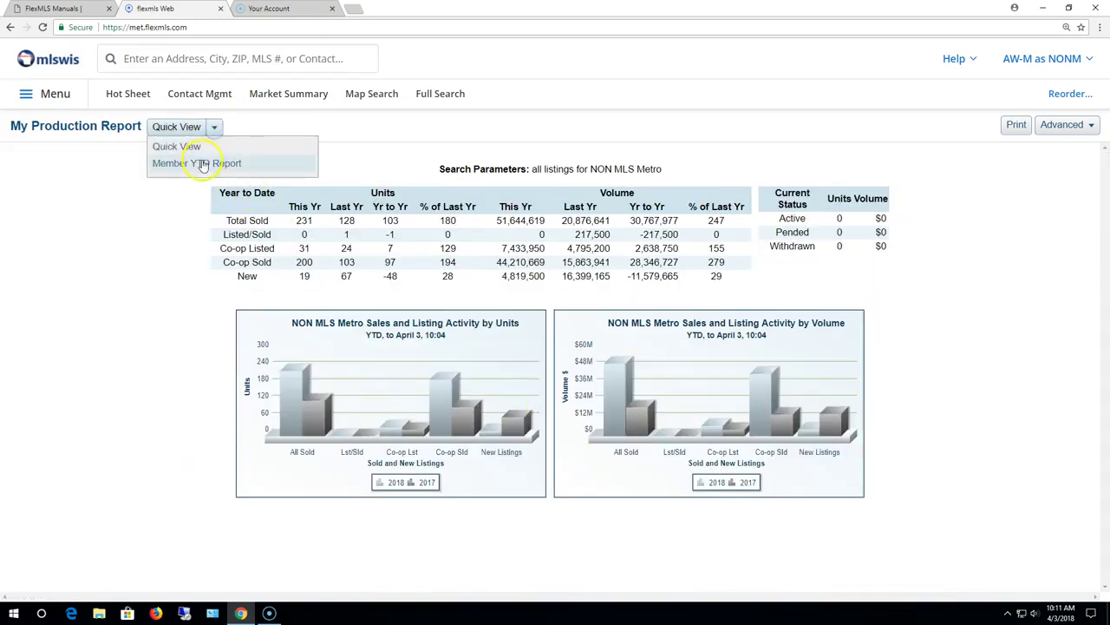
click(202, 164)
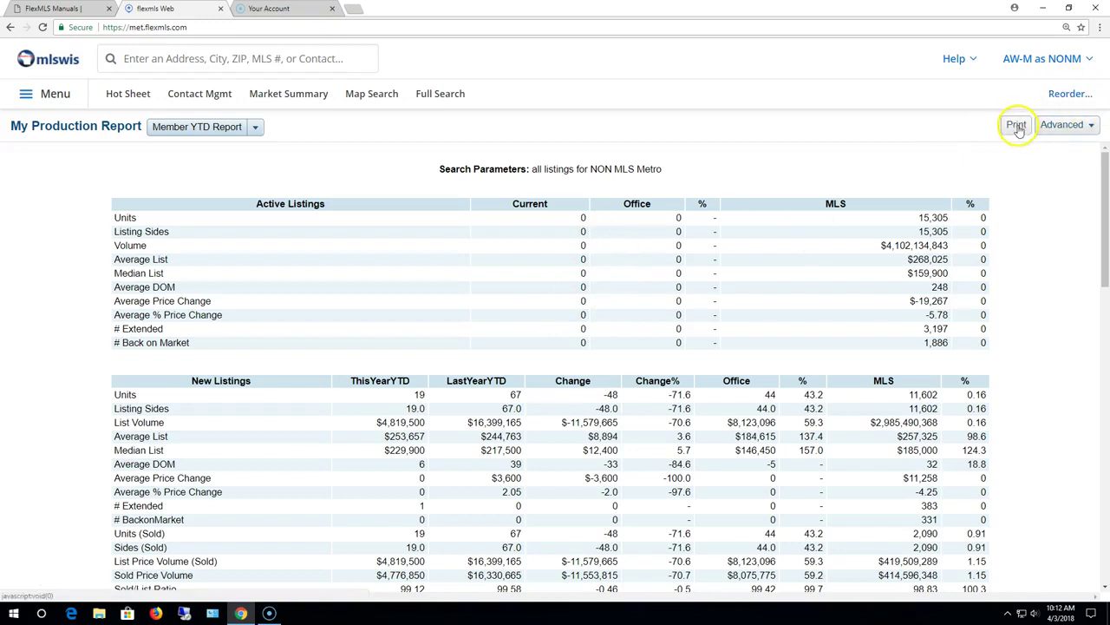
Open the printable version of the Member YTD Report and return to the main report window
click(1072, 127)
click(958, 152)
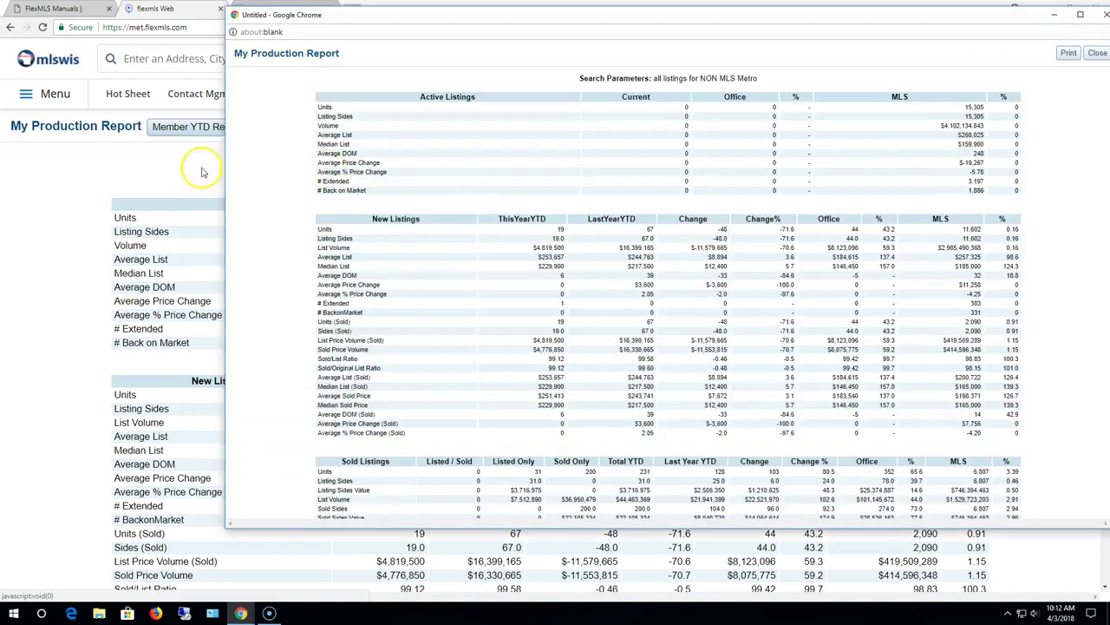
click(138, 168)
Switch the production report to Quick View and close the separate window with the printable Member YTD Report
click(256, 131)
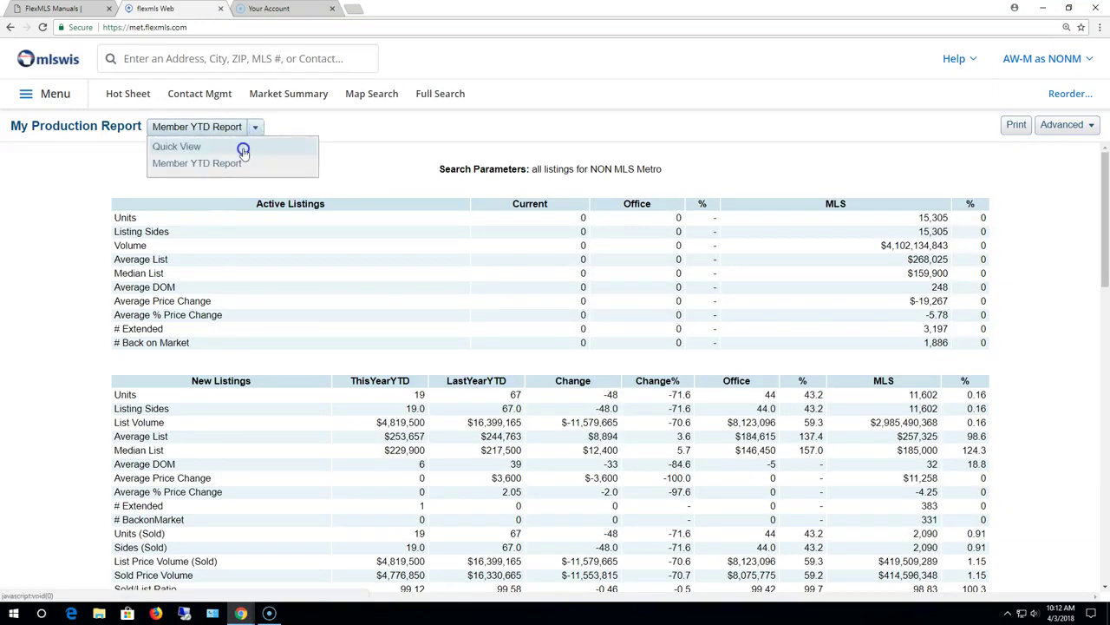
click(240, 146)
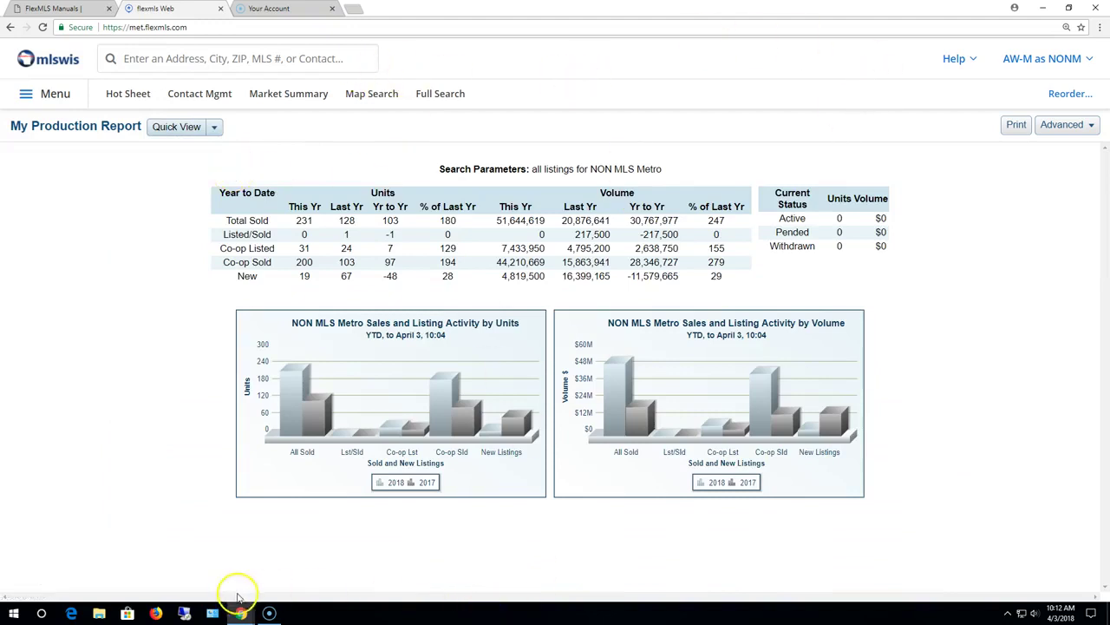
click(301, 574)
drag(650, 15, 567, 85)
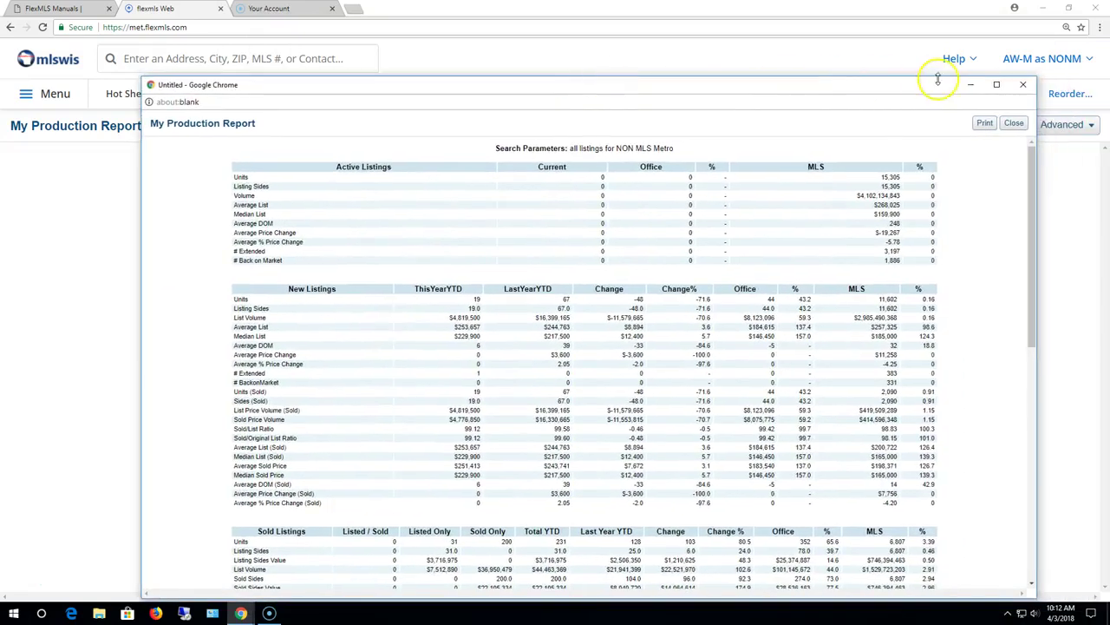
click(1014, 123)
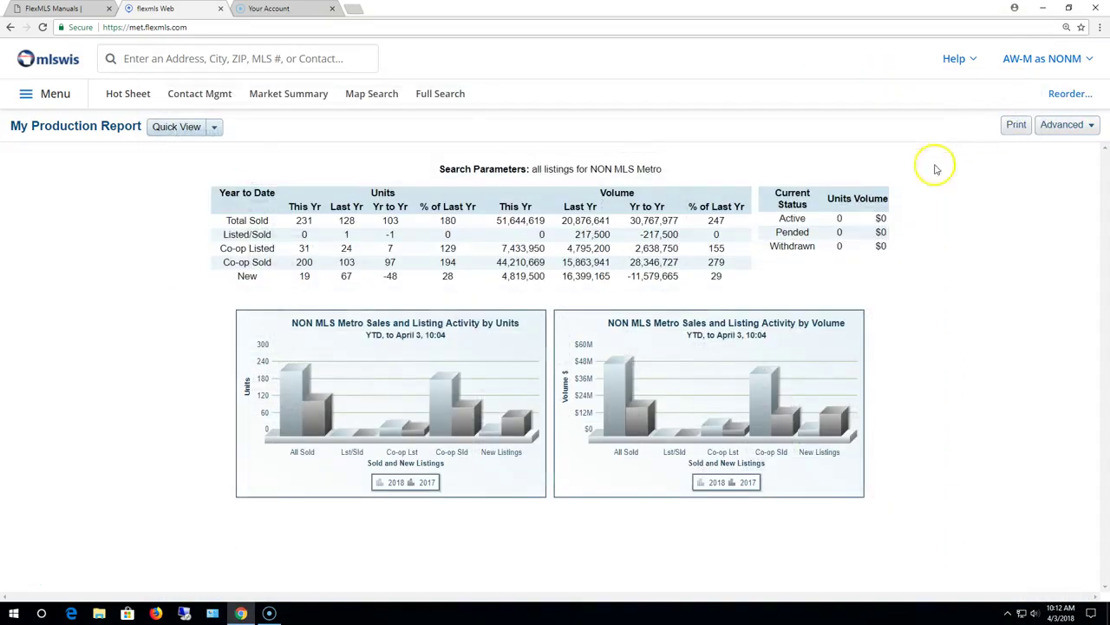
Check the advanced options of the Quick View report and locate the My Production entry under Statistics
click(1064, 130)
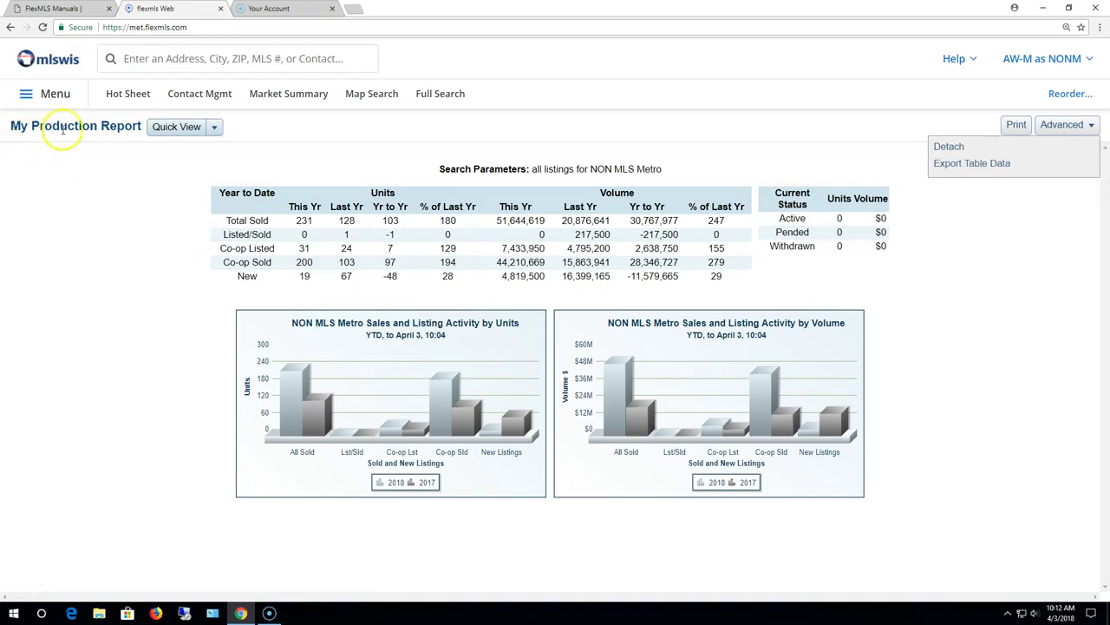
click(127, 137)
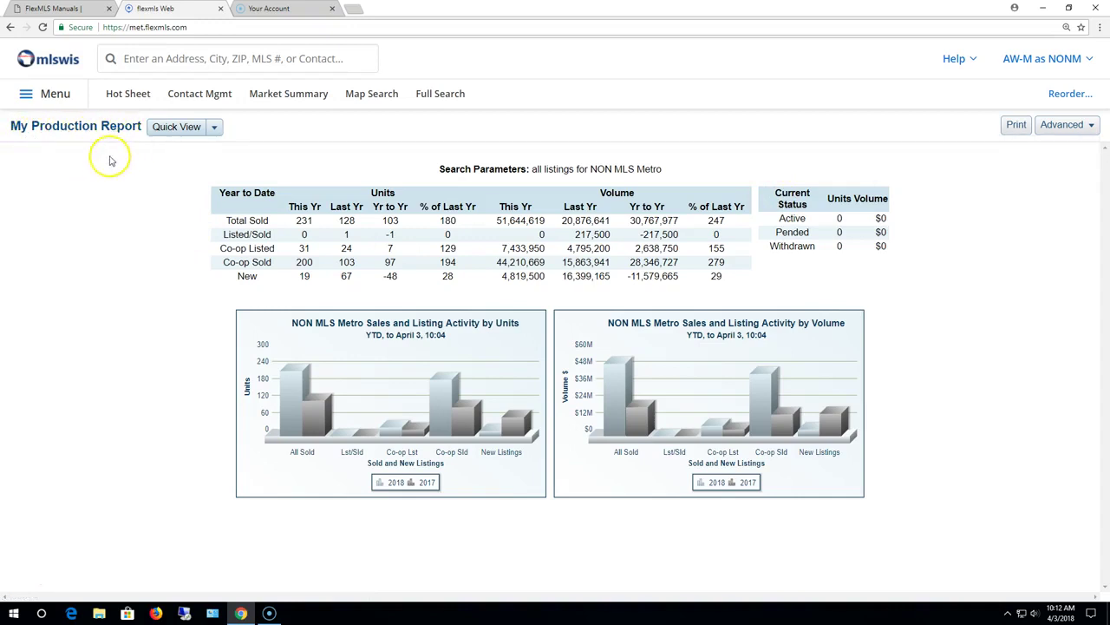
click(49, 92)
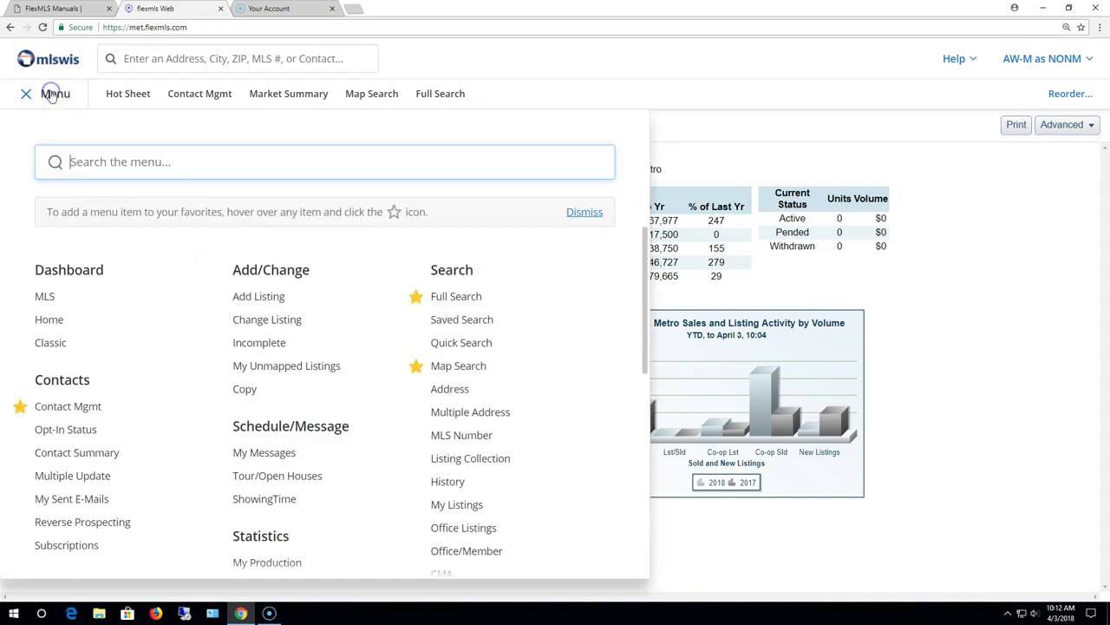
scroll(239, 387, down, 2)
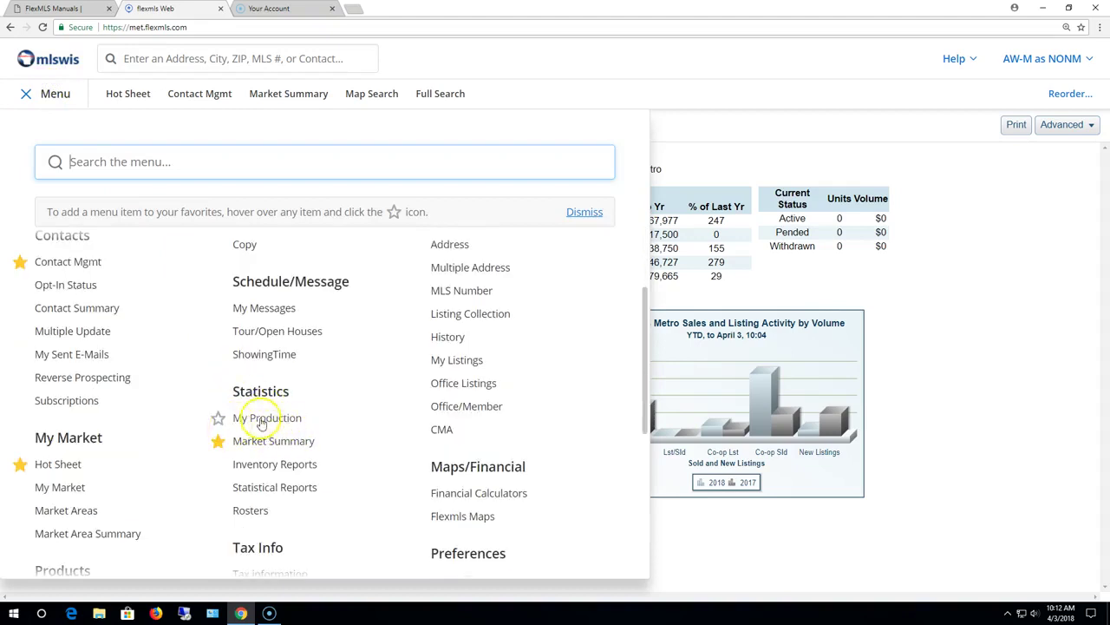